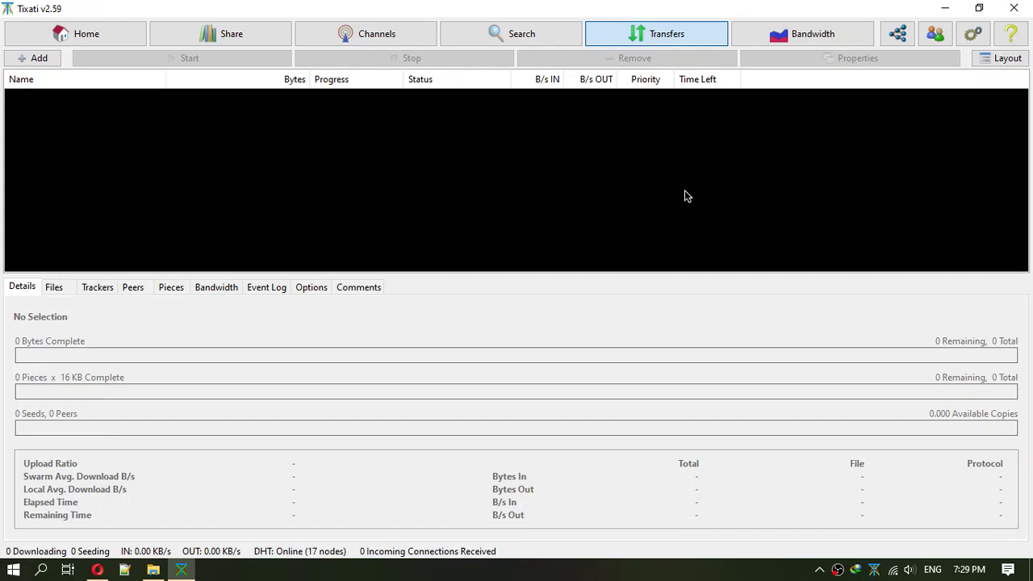
Step: Open Tixati's Settings window from the gear button in the toolbar
left_click(972, 37)
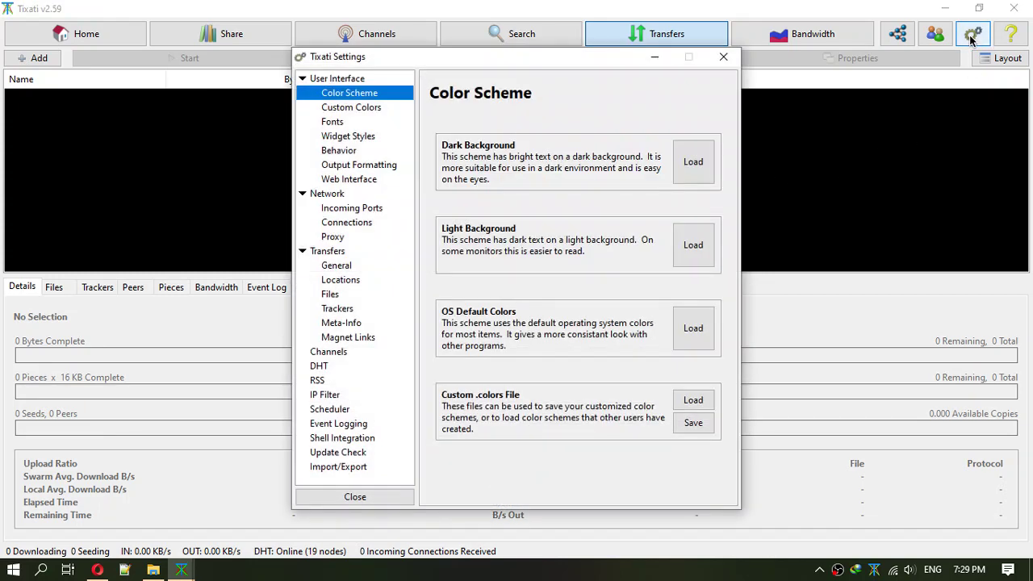
Step: On the RSS page, set Activate RSS Feature to On and minimum update interval to 5 min, then close
left_click(319, 381)
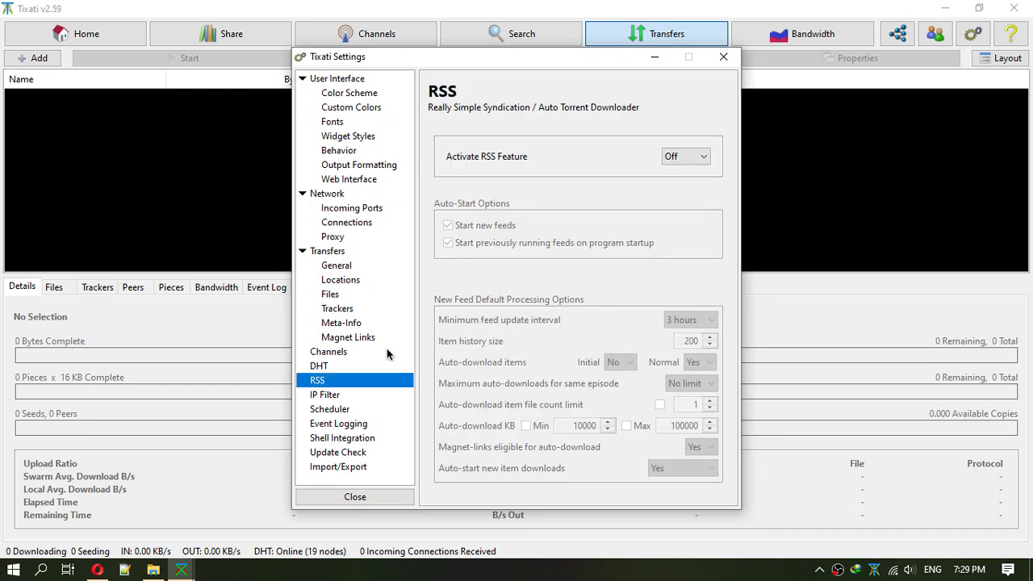
left_click(682, 156)
left_click(680, 181)
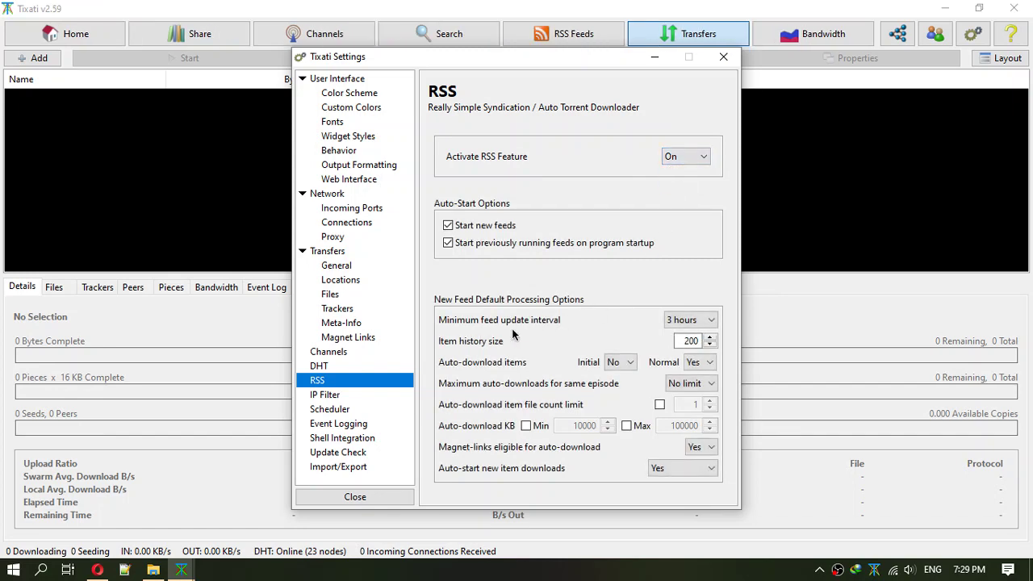
left_click(687, 319)
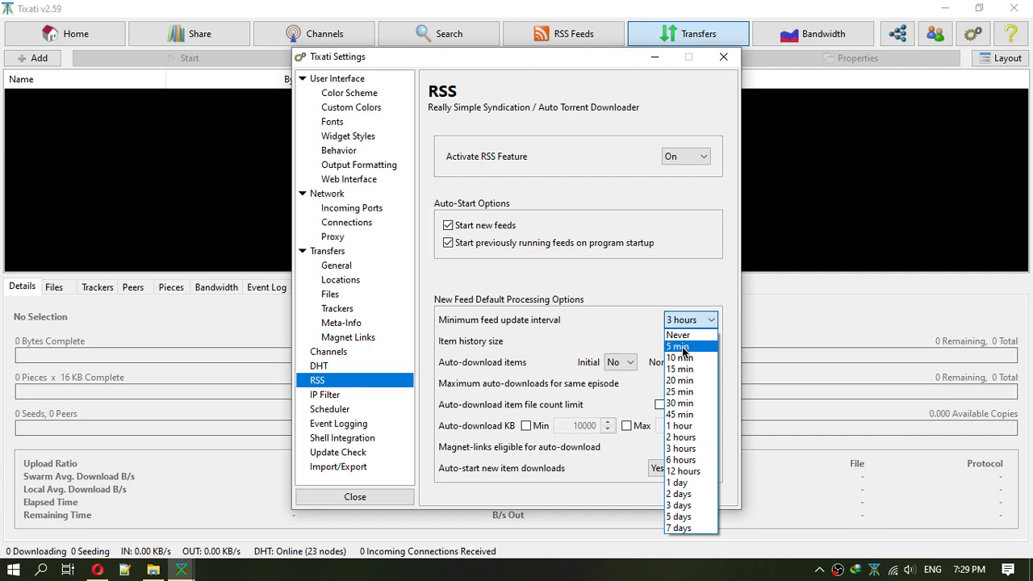
left_click(682, 344)
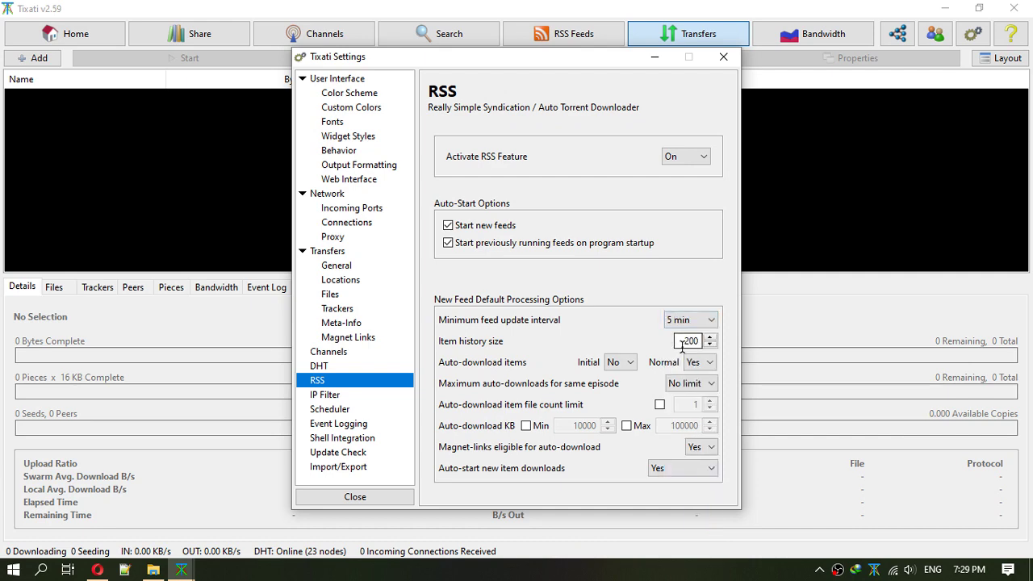
left_click(388, 498)
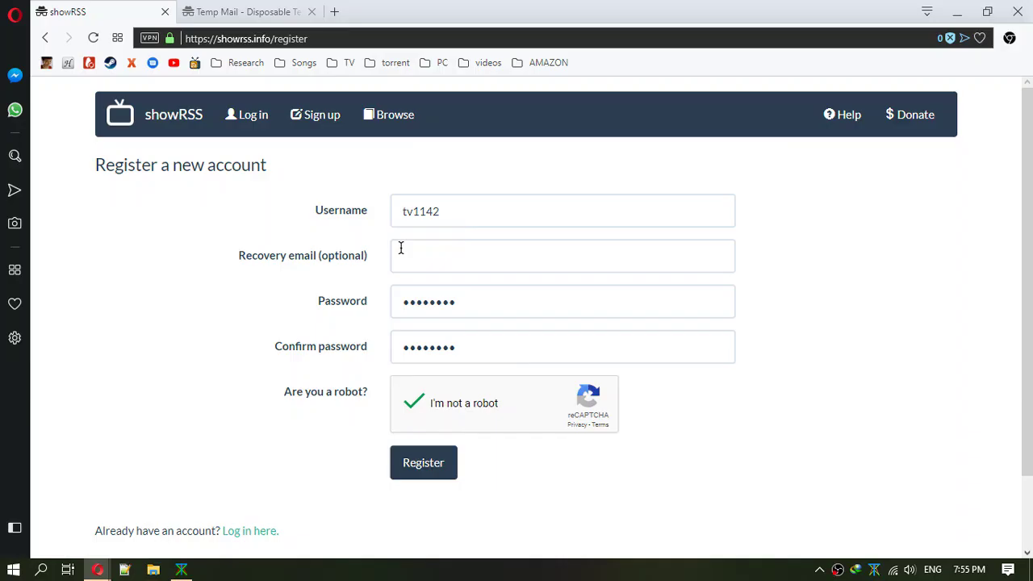
Step: Use the copied Temp Mail address as showRSS's recovery e-mail and register the account
left_click(259, 10)
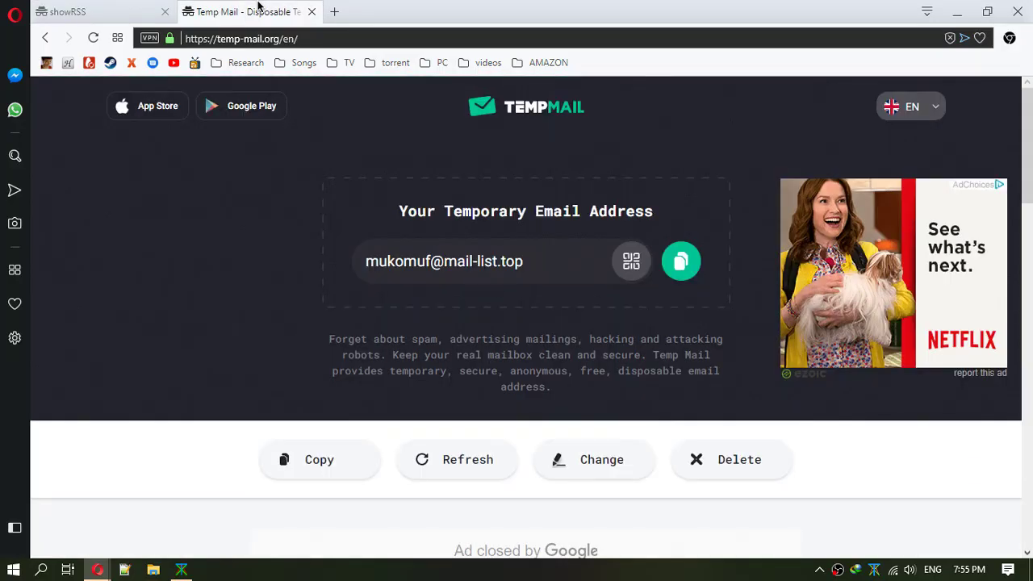
left_click(680, 261)
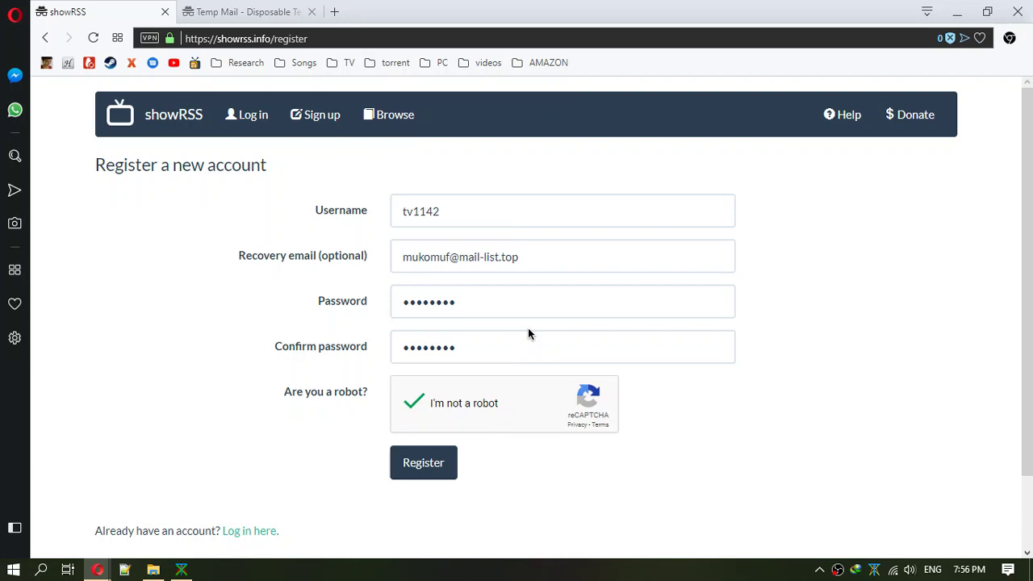
left_click(423, 465)
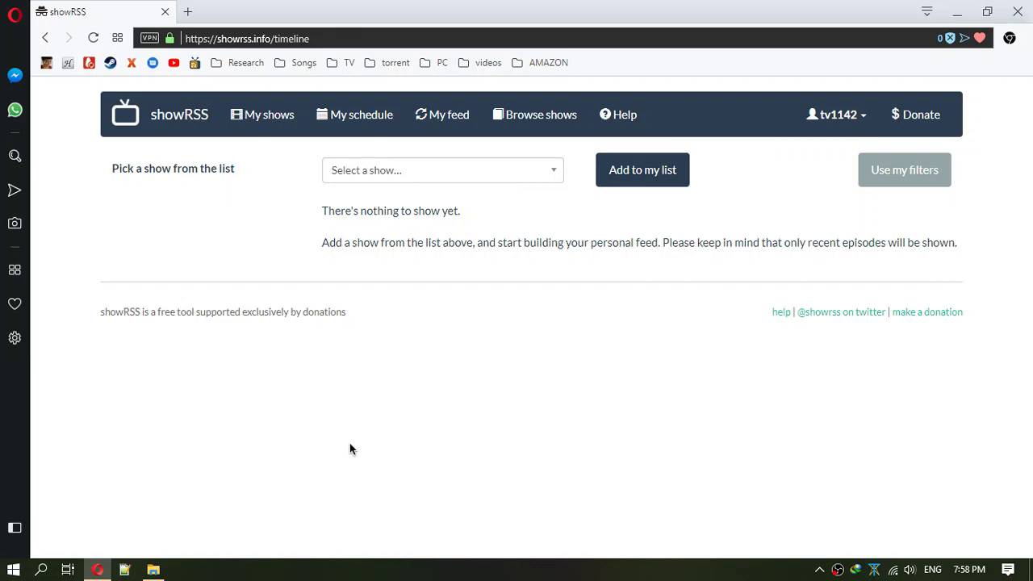
Step: Add Game of Thrones to the showRSS show list
left_click(454, 177)
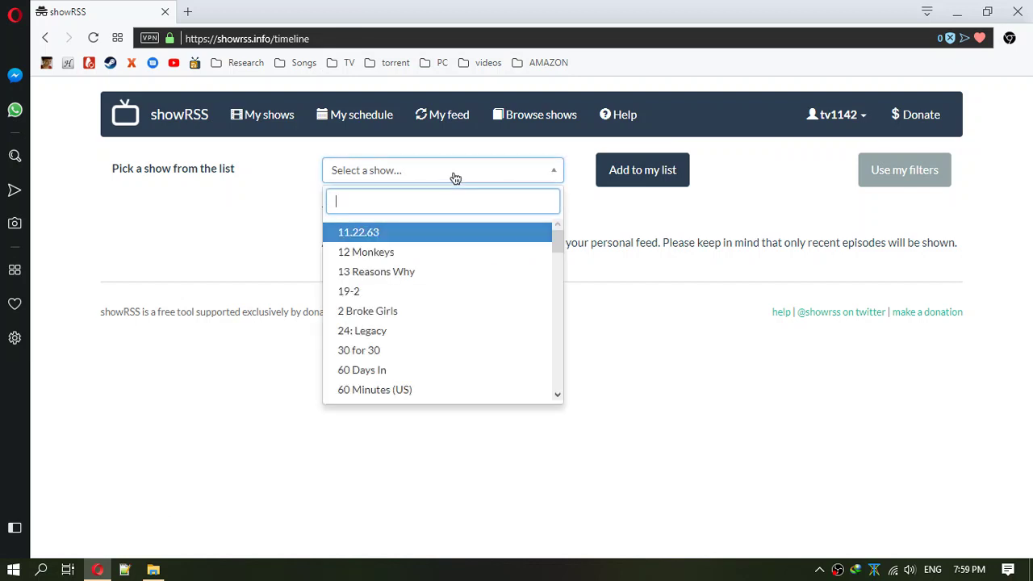
type("Game")
key("Down")
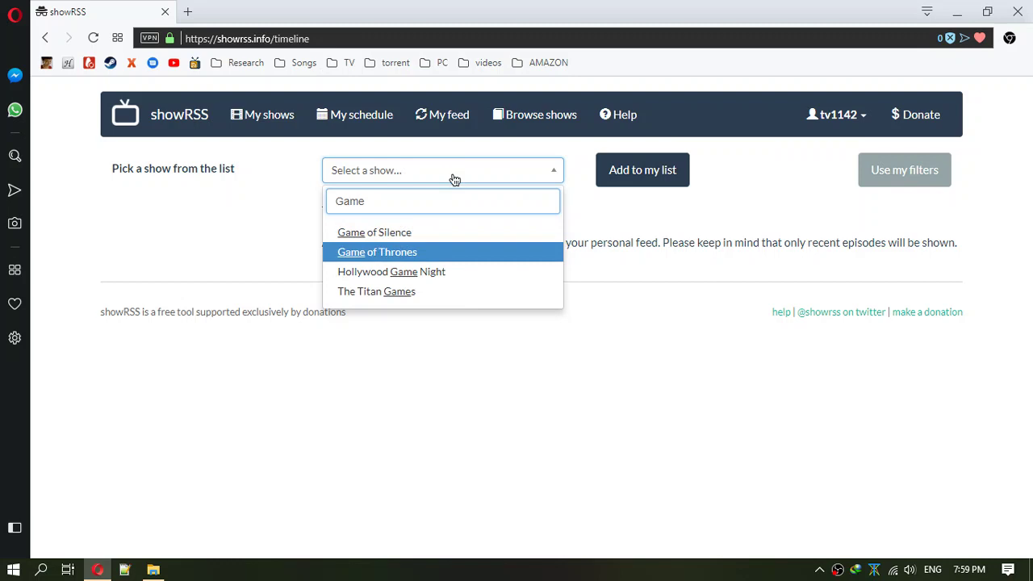
key("Return")
left_click(629, 183)
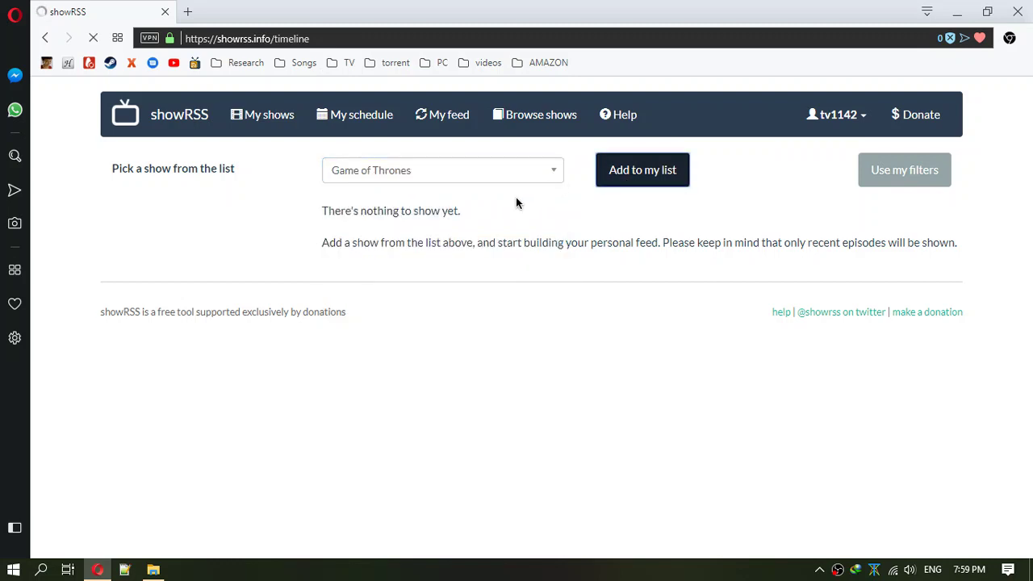
Step: Add Into The Badlands to the show list, then go to the My feed page
left_click(470, 231)
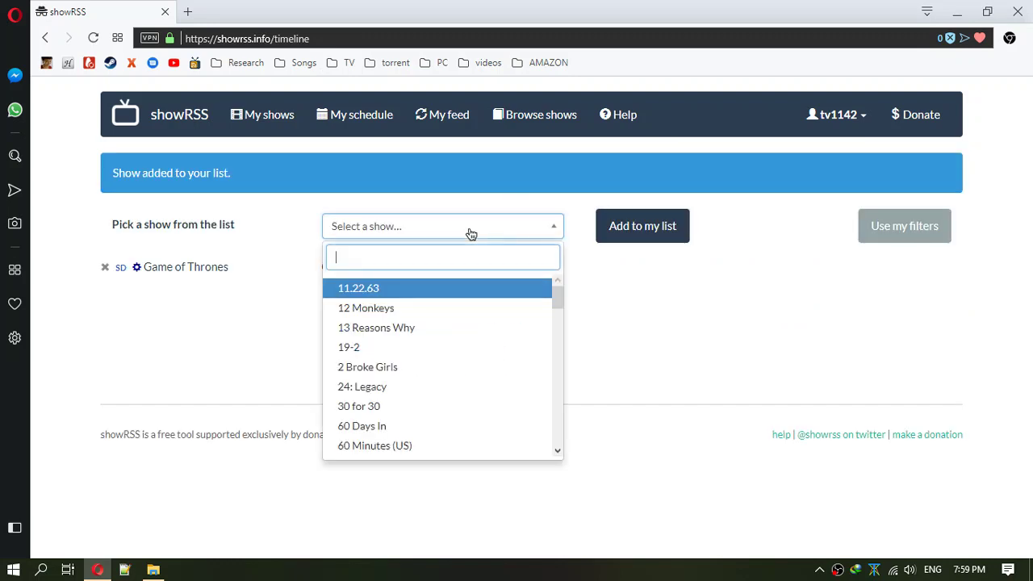
type("Into")
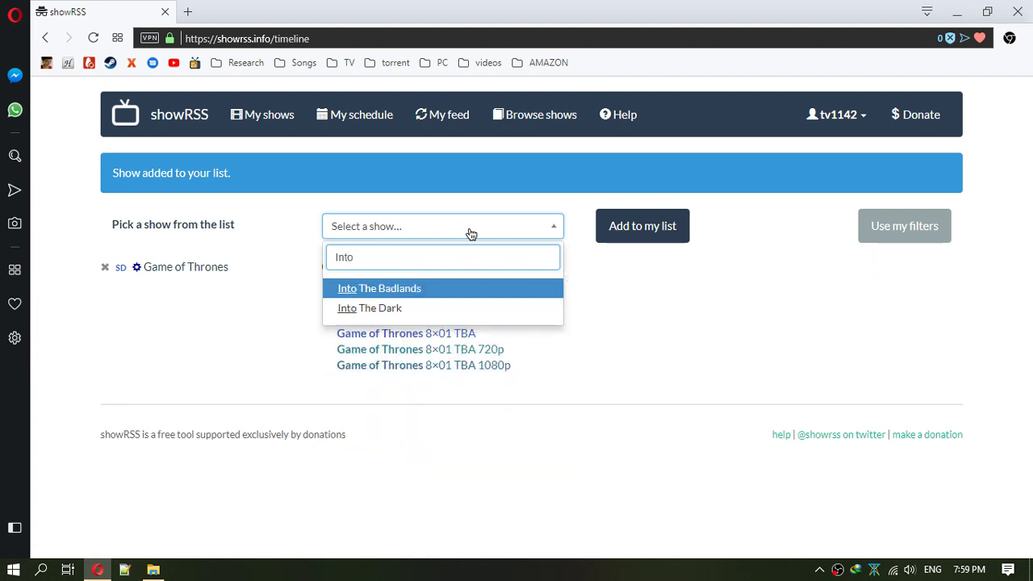
left_click(463, 289)
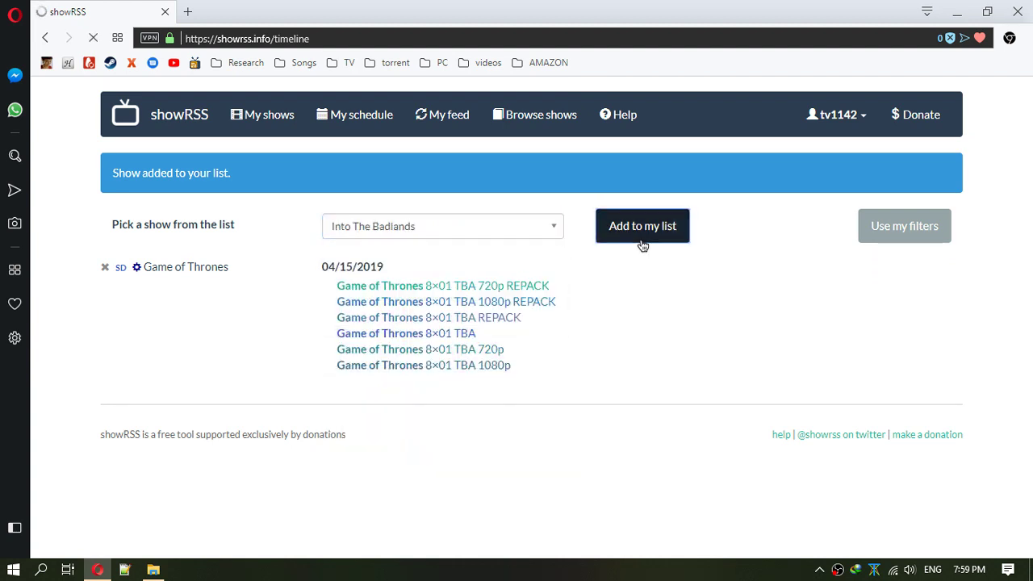
left_click(643, 245)
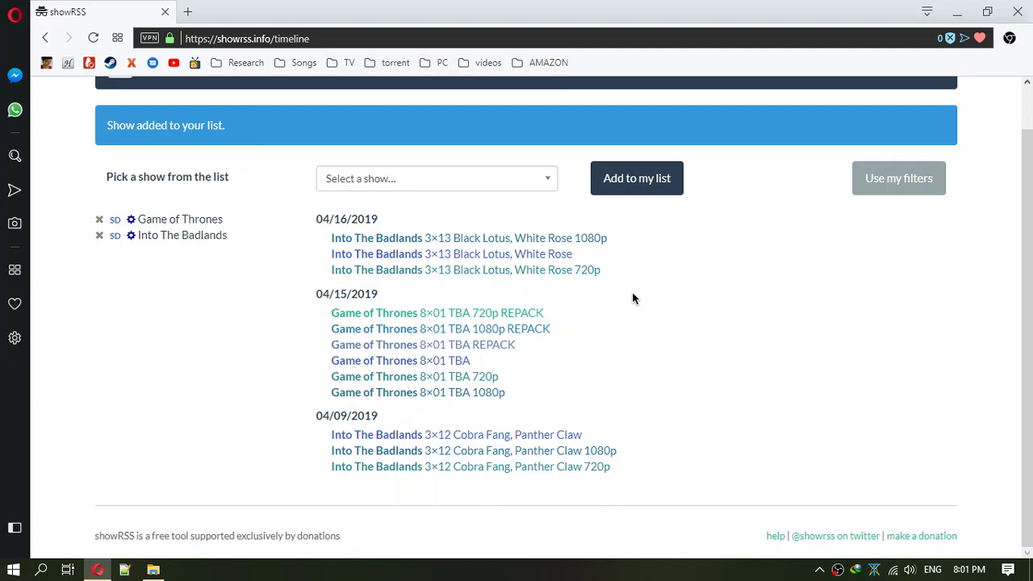
left_click(595, 276)
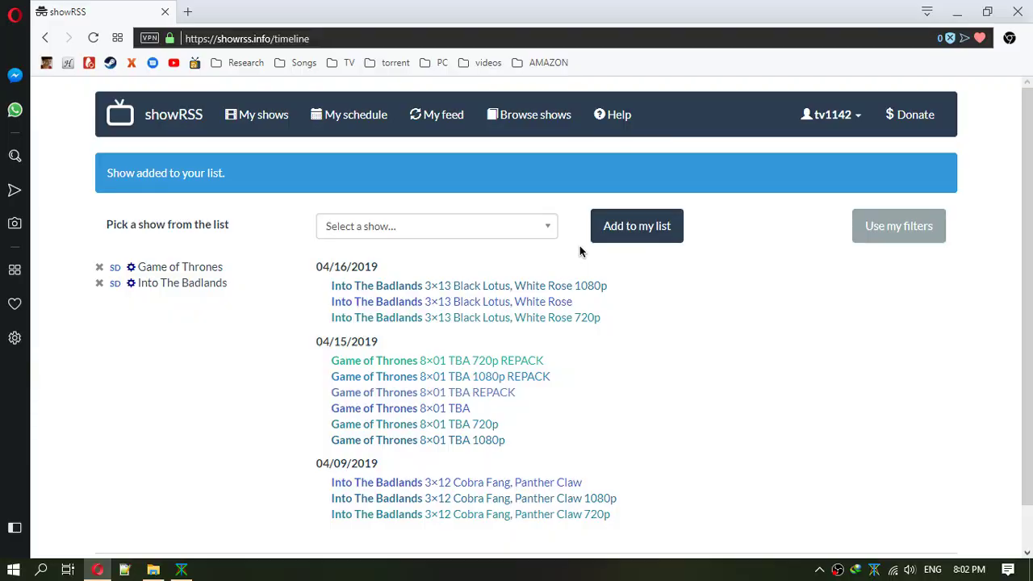
left_click(451, 117)
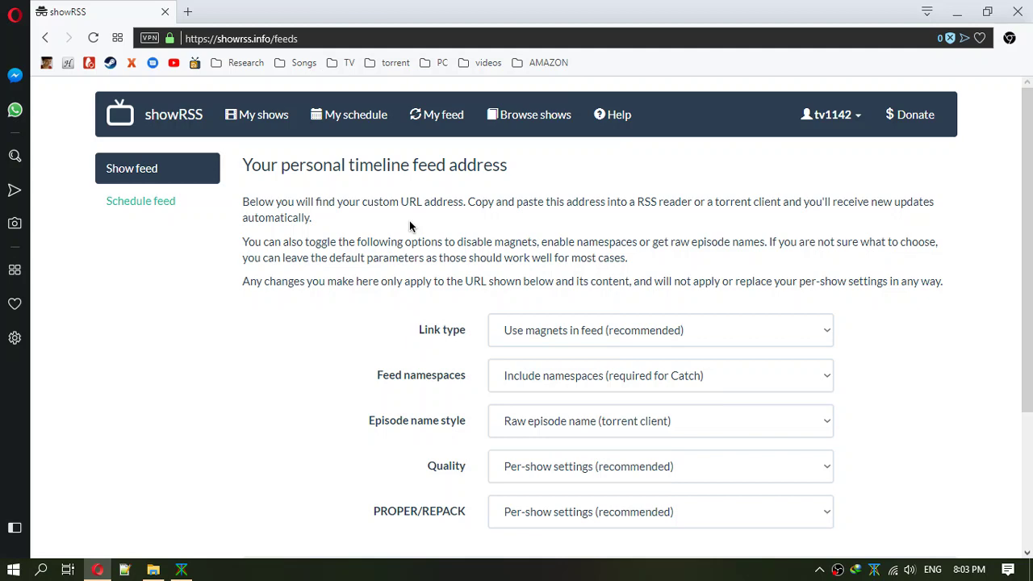
Step: Copy the custom feed link address from the showRSS feed page and return to Tixati
scroll(410, 226, "down", 3)
right_click(457, 381)
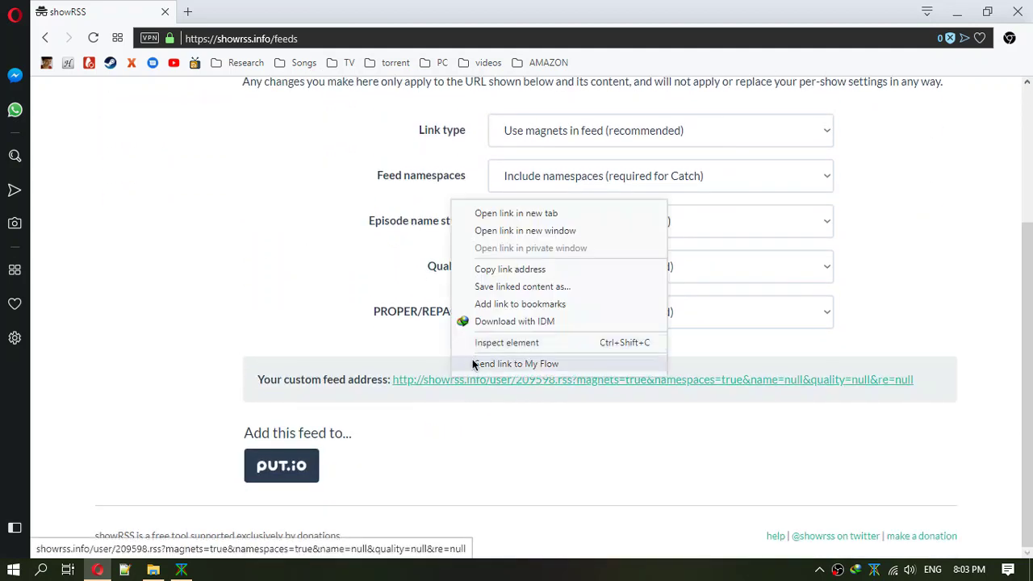
left_click(483, 273)
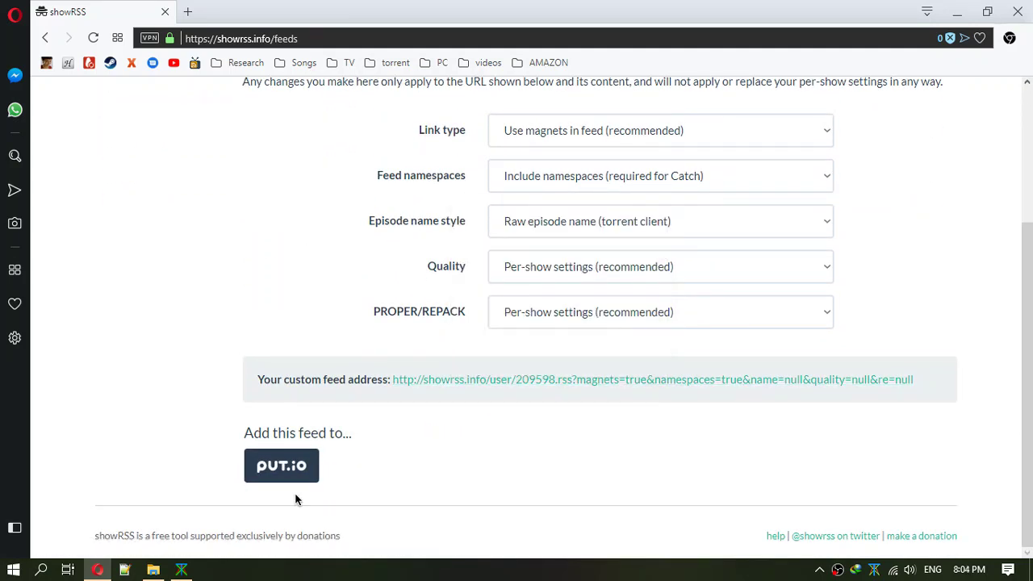
left_click(182, 570)
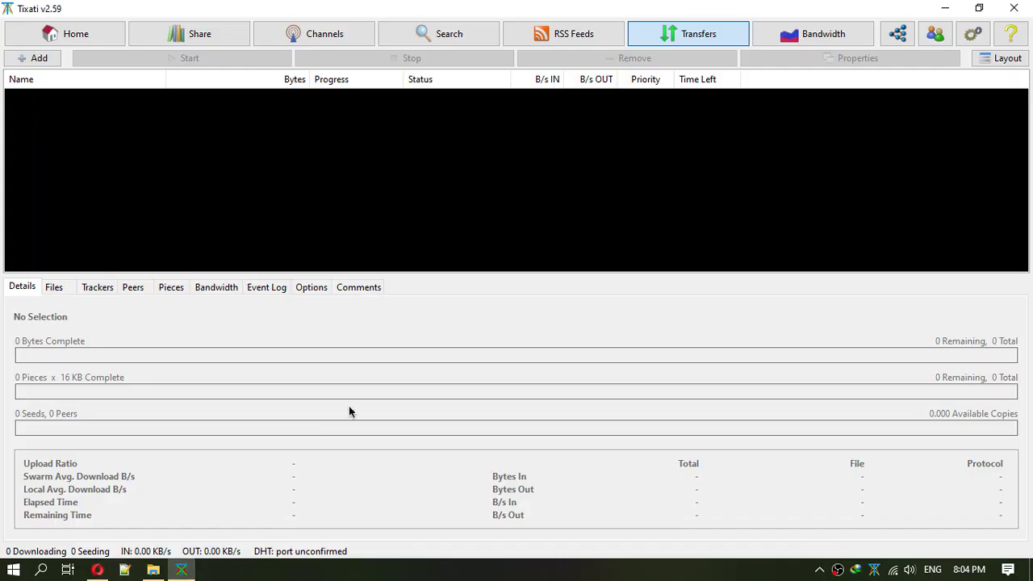
Step: Start a new RSS feed named TV using the pasted showRSS feed URL
left_click(573, 40)
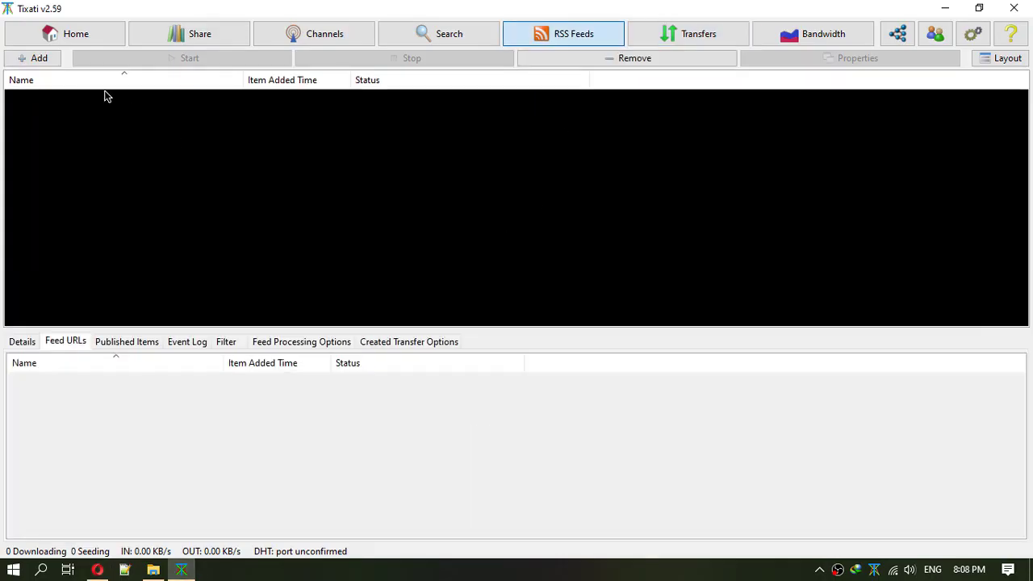
left_click(39, 58)
type("TV")
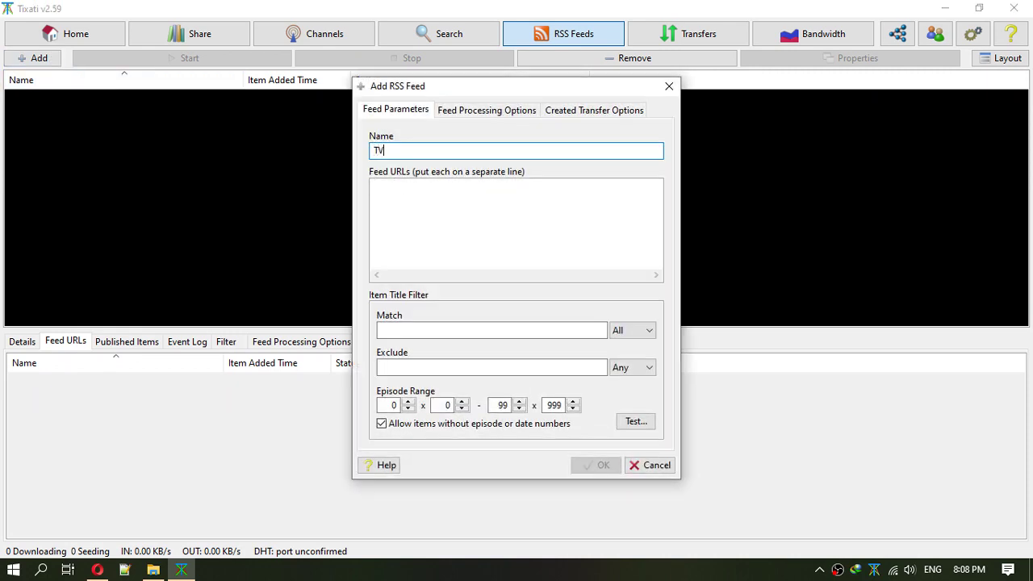
key("ctrl+v")
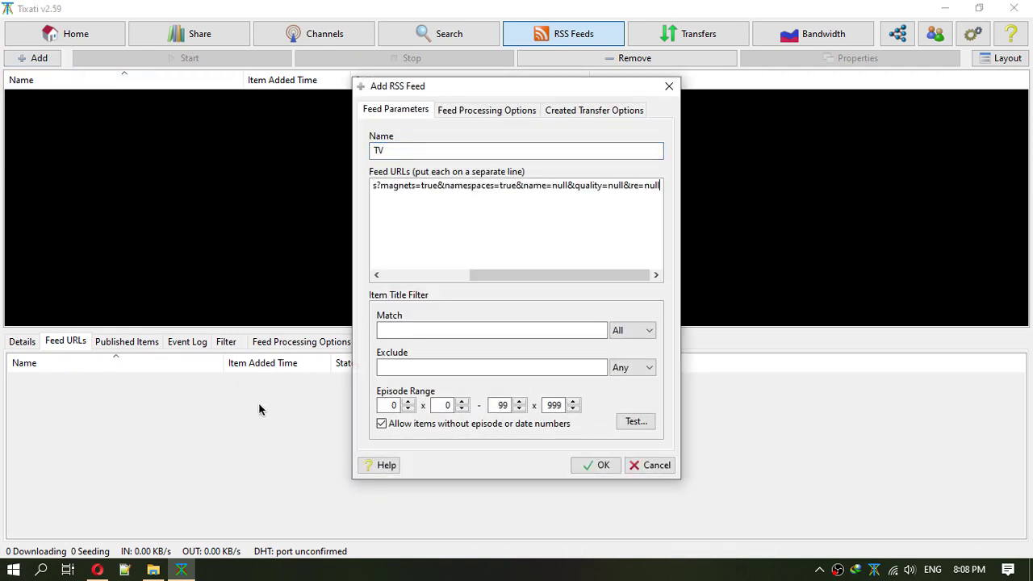
left_click(98, 569)
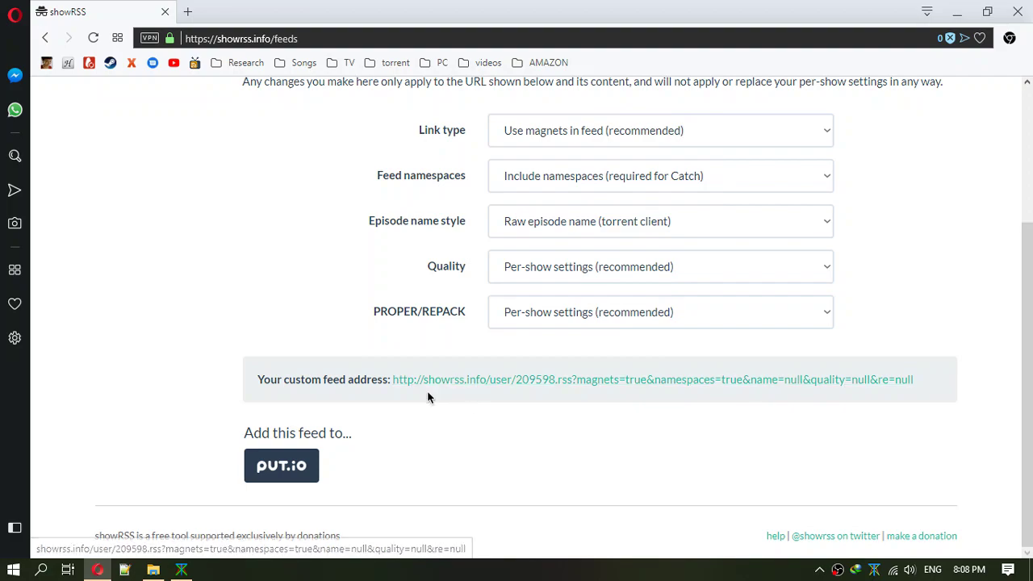
left_click(181, 570)
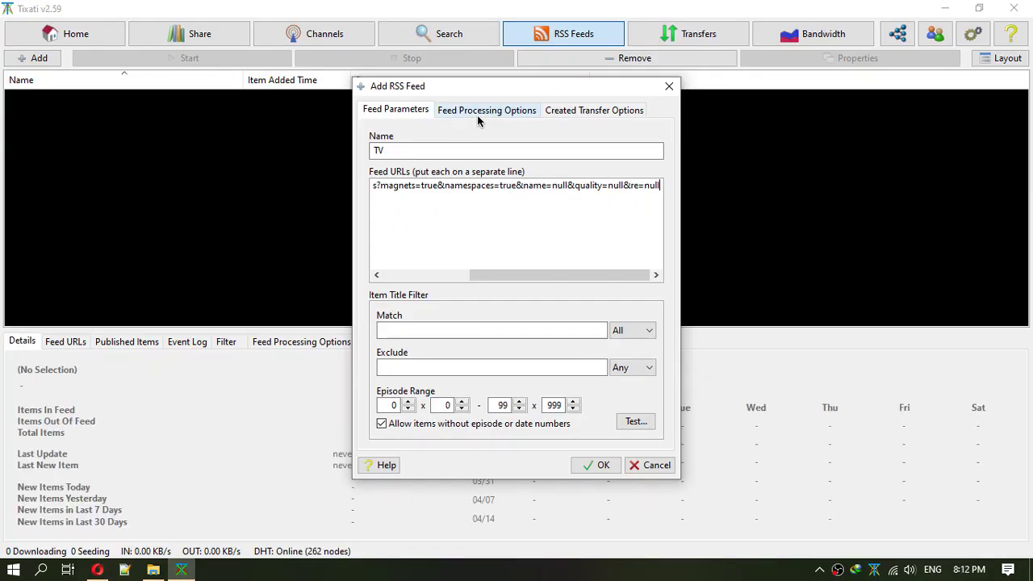
Step: Set Initial Update auto-download to Yes and max auto-downloads per episode to 1, then create the feed
left_click(477, 114)
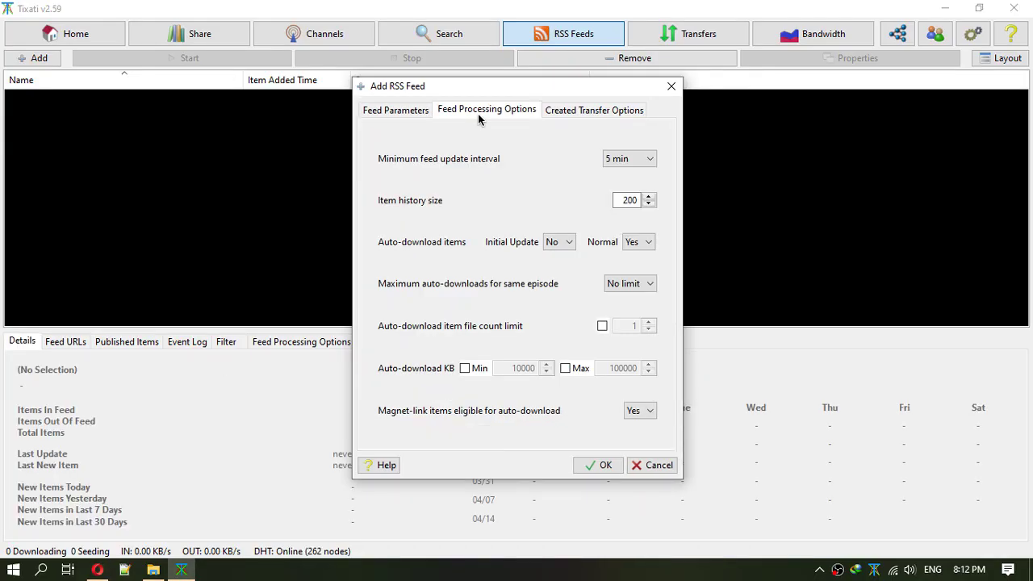
left_click(564, 242)
left_click(555, 266)
left_click(624, 284)
left_click(619, 310)
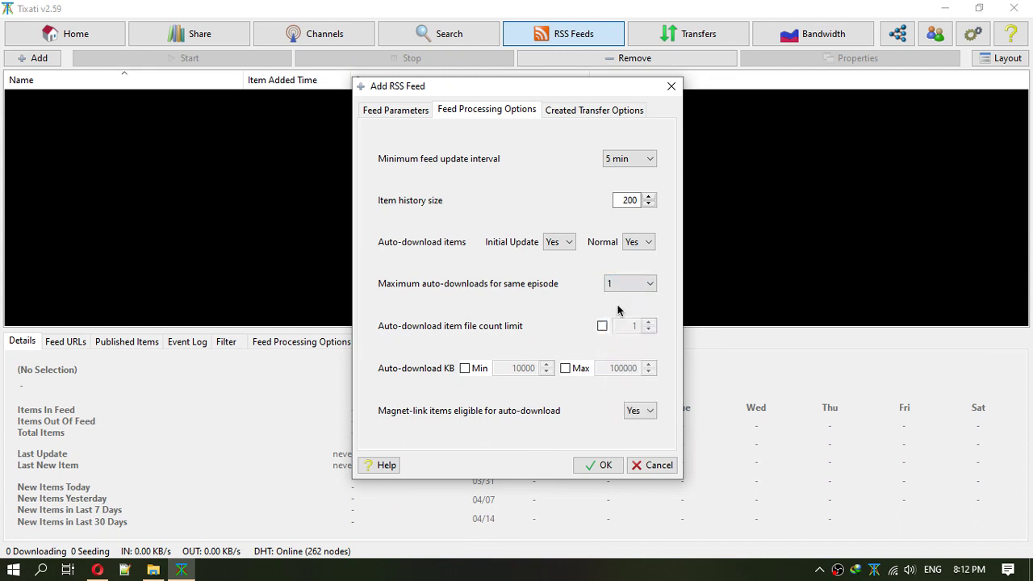
left_click(604, 467)
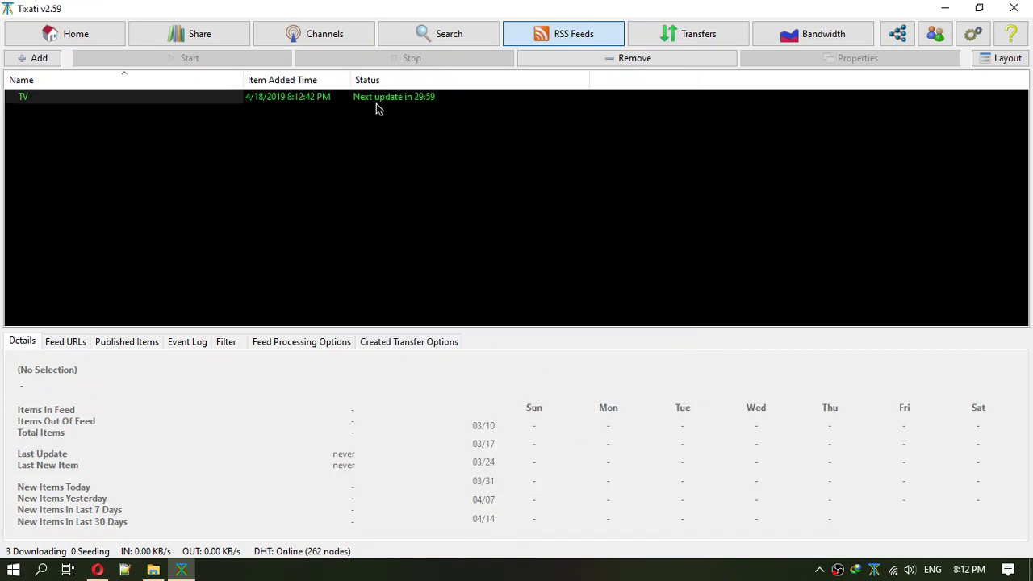
Step: Review the TV feed's four published items and the episode transfers it created
left_click(203, 97)
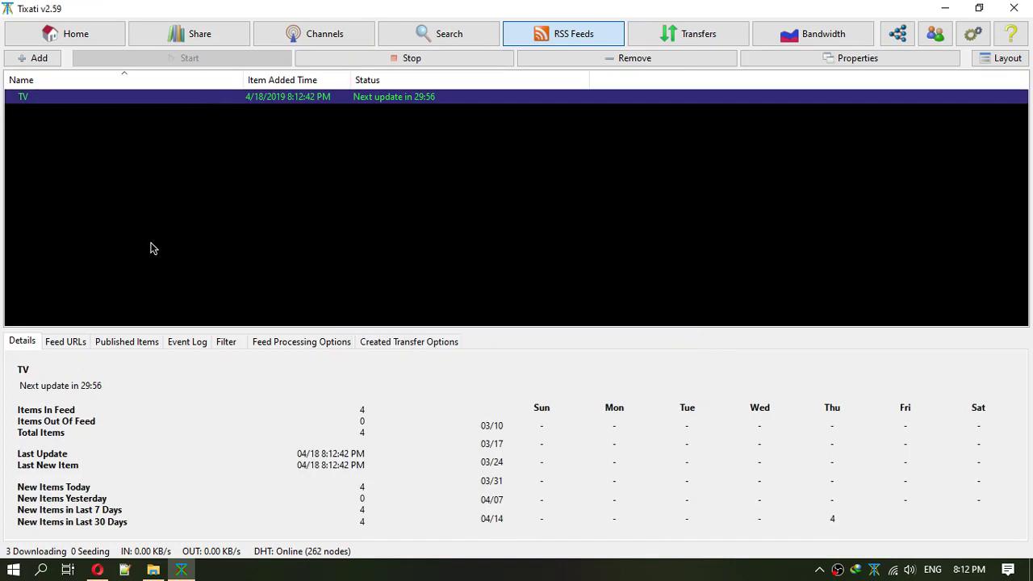
left_click(129, 341)
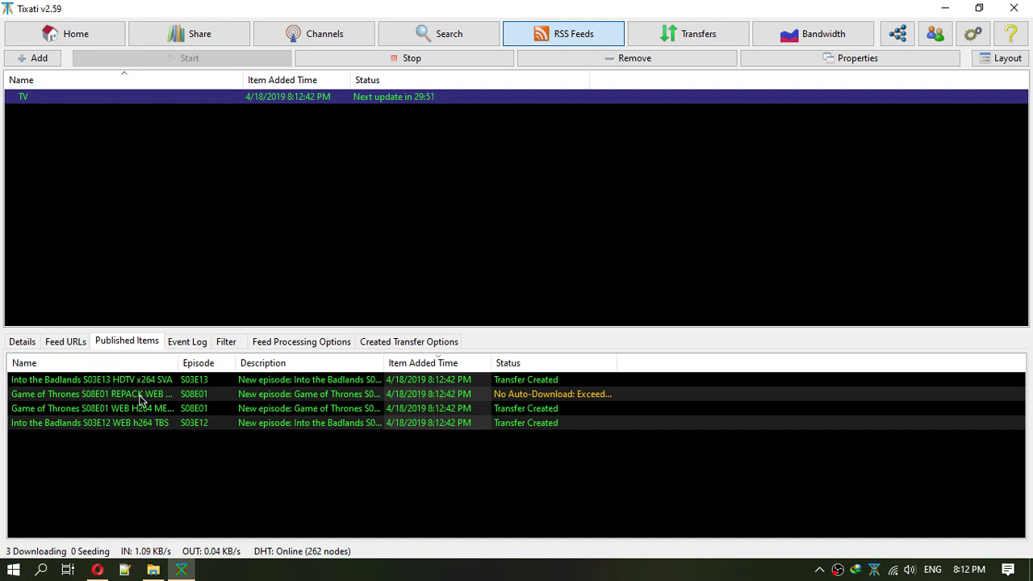
left_click(695, 33)
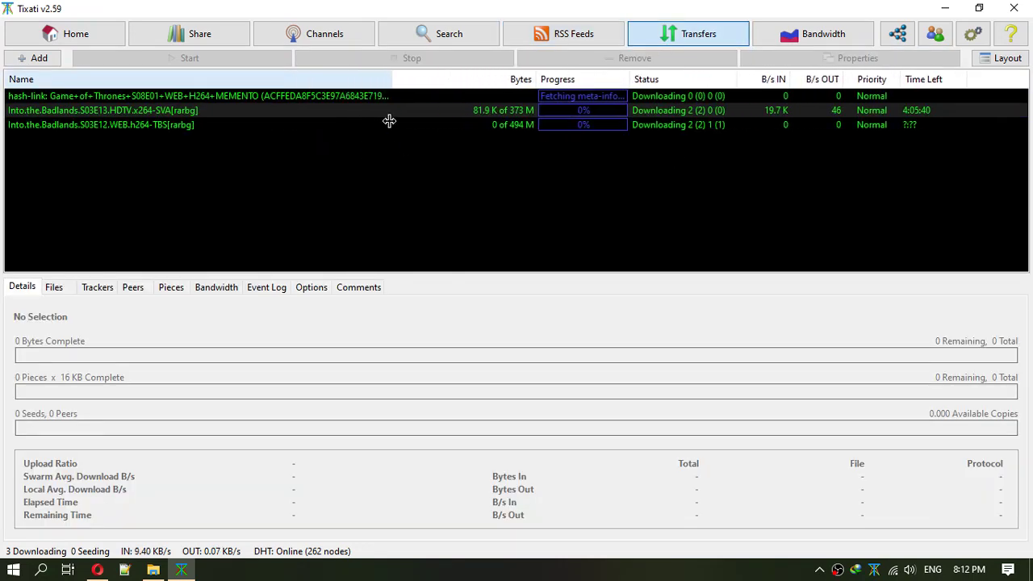
left_click(315, 95)
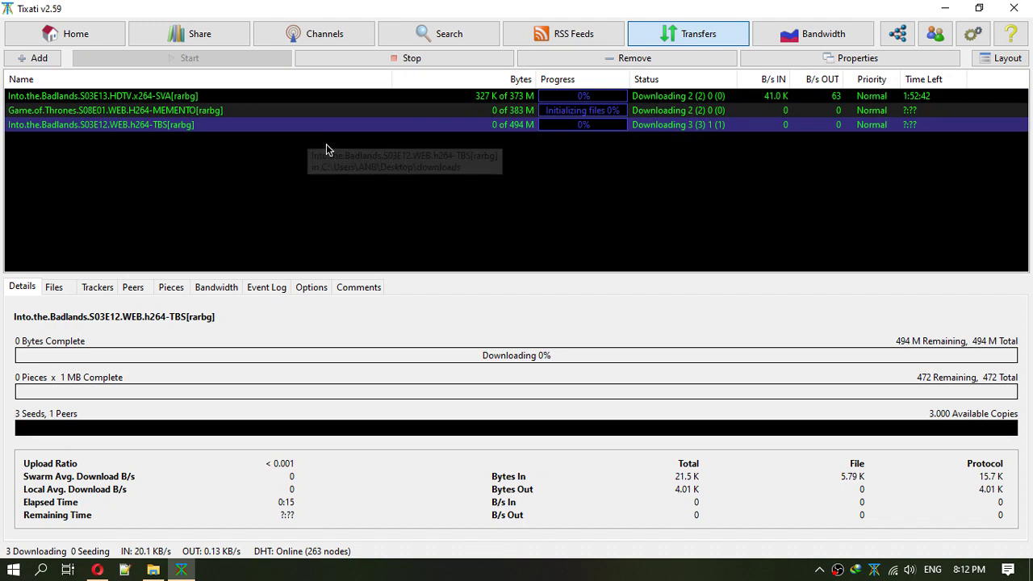
left_click(327, 145)
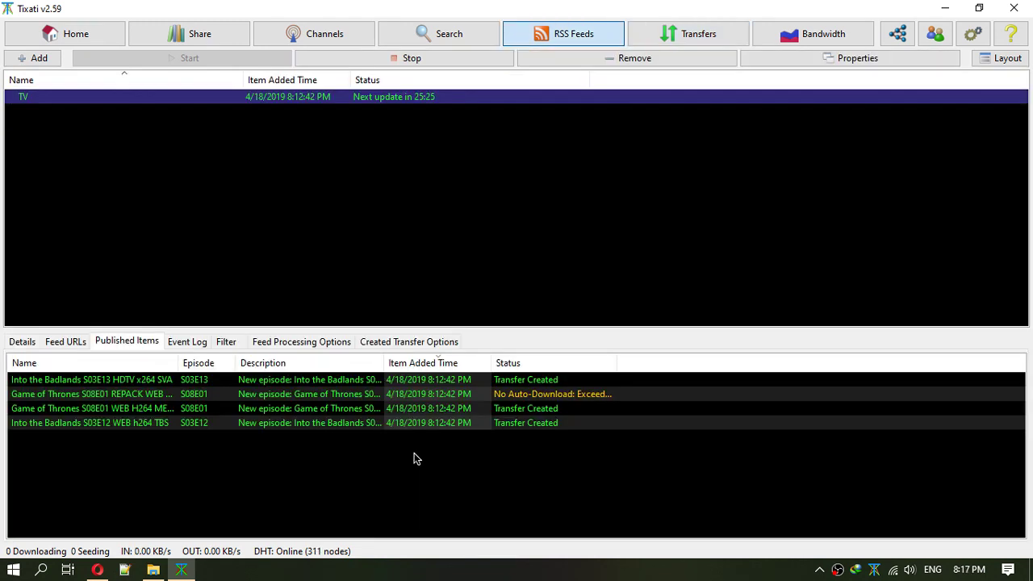
Step: Set the feed's created-transfer download folder to Projects (F:) > TV Series instead of the default
left_click(372, 344)
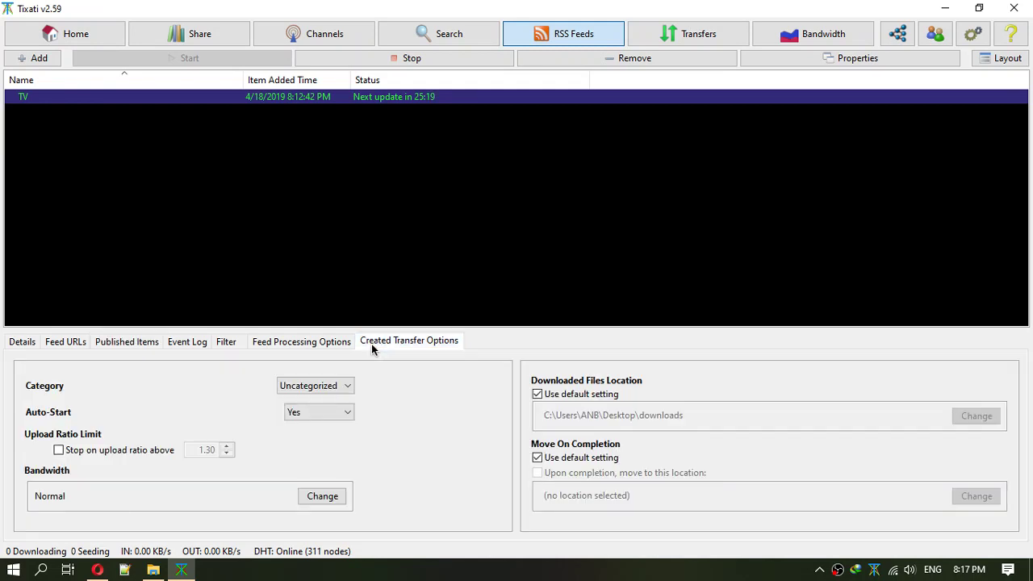
left_click(538, 394)
left_click(988, 421)
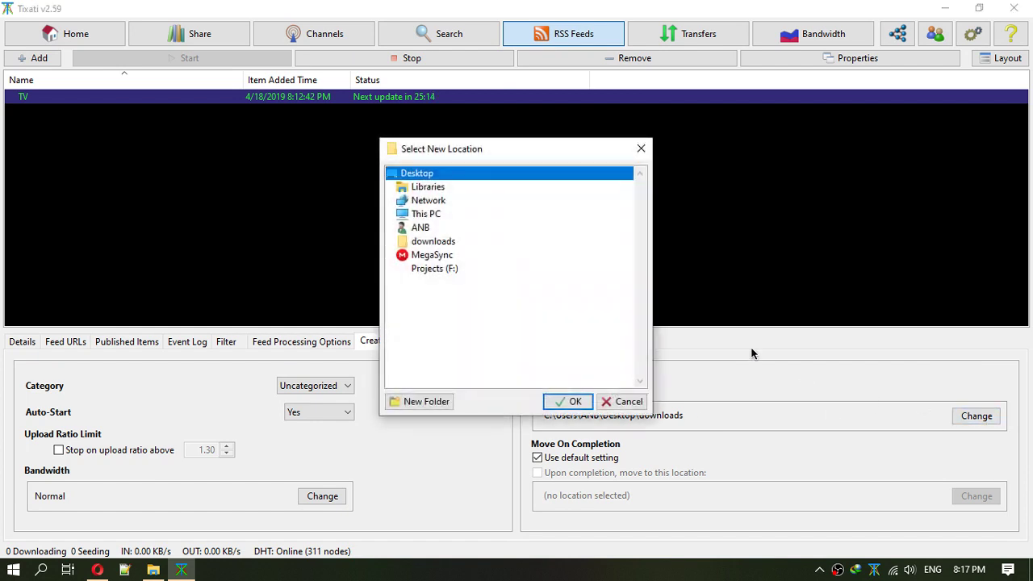
double_click(426, 214)
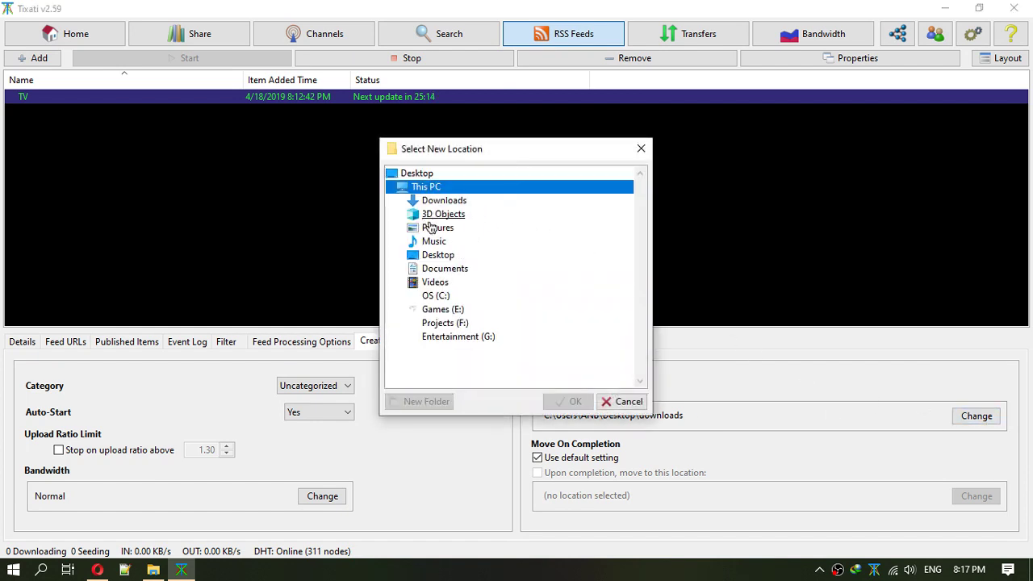
double_click(456, 323)
double_click(449, 380)
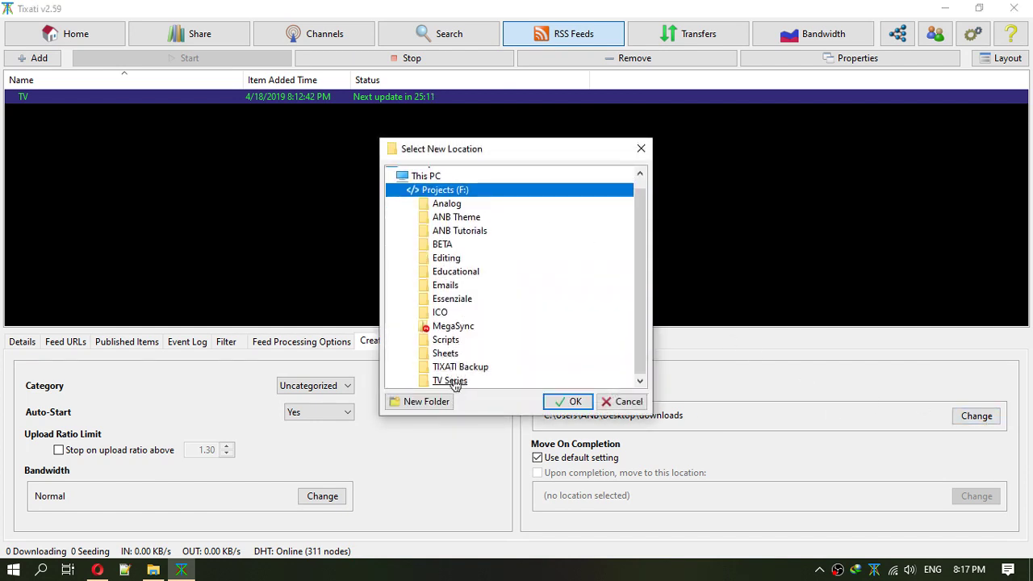
left_click(555, 396)
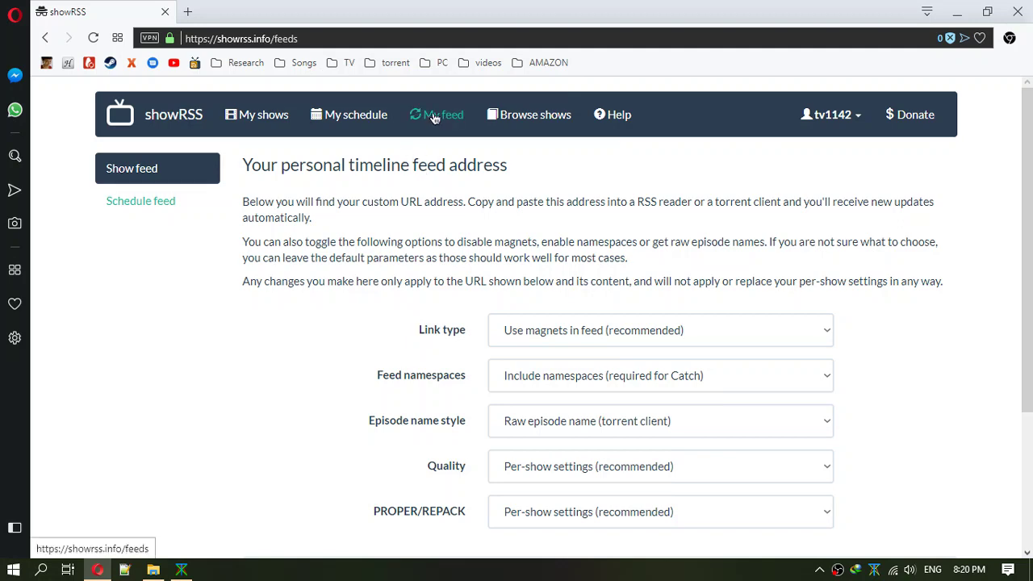
Step: Set showRSS feed quality to Force 720p (HD), copy the custom feed link, and return to Tixati
scroll(432, 267, "down", 2)
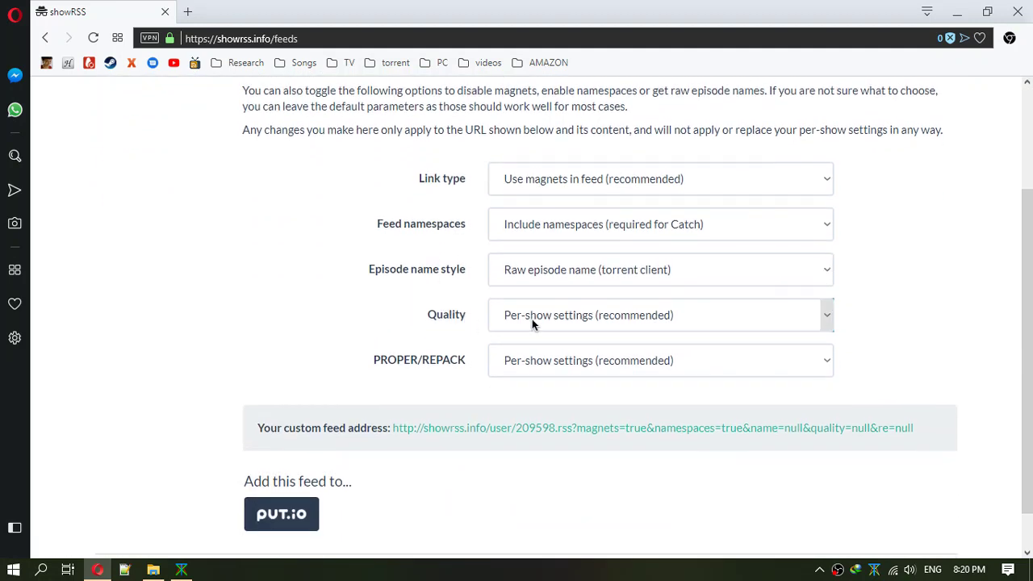
left_click(532, 319)
left_click(542, 383)
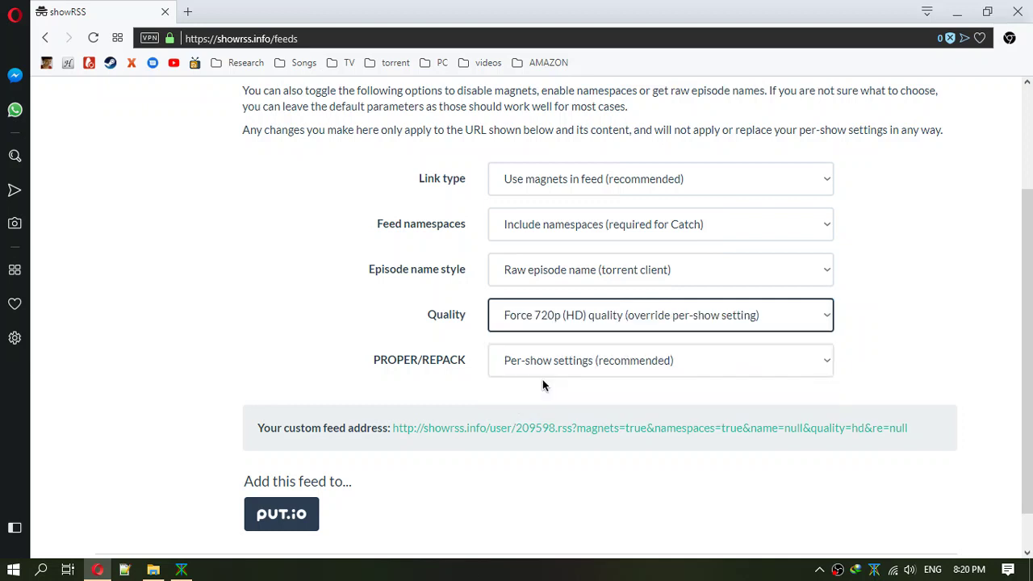
right_click(544, 428)
left_click(587, 316)
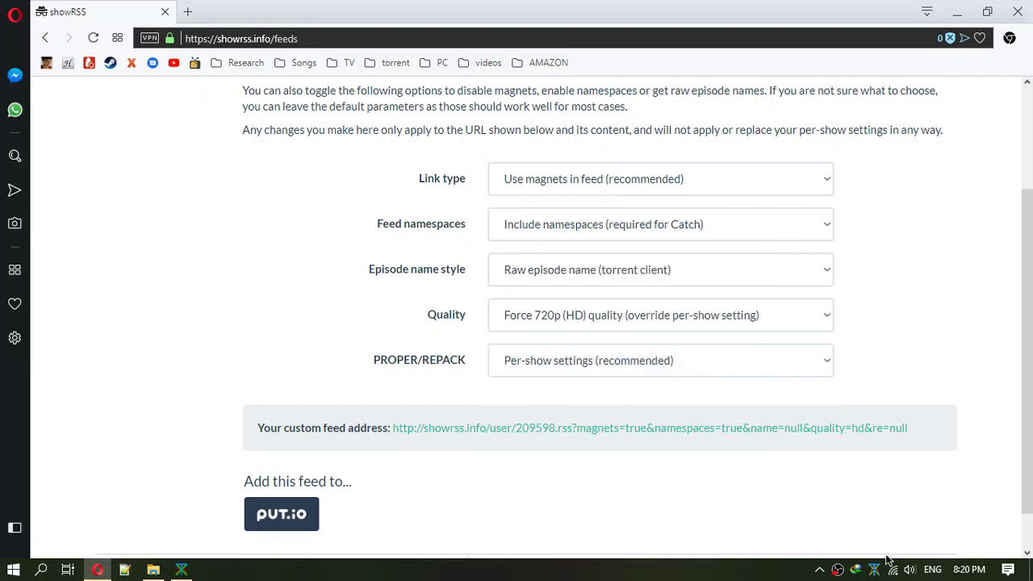
left_click(876, 569)
Step: Replace the TV feed's URL with the copied 720p showRSS address via Edit URLs
right_click(195, 100)
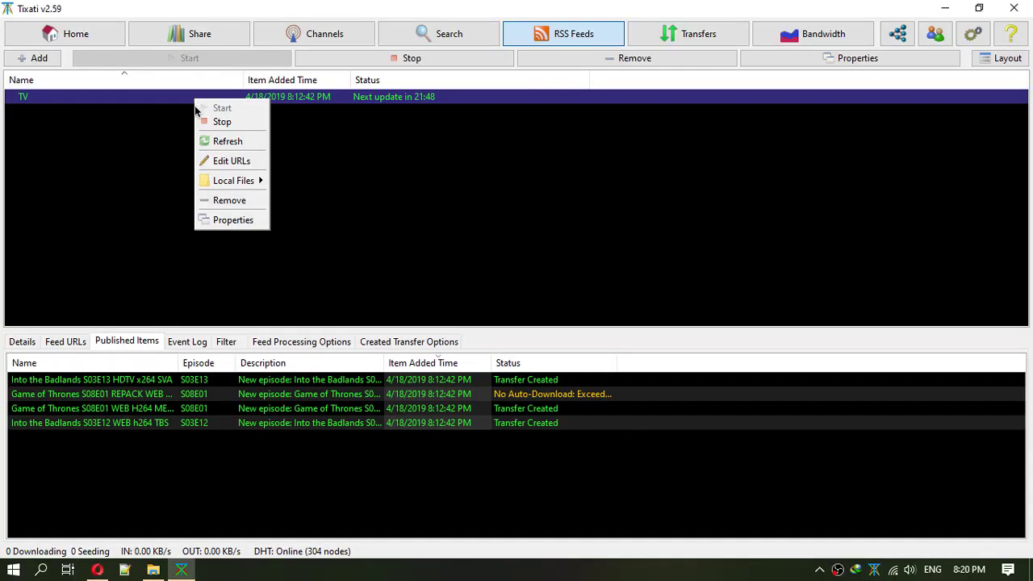
left_click(216, 166)
key("ctrl+a")
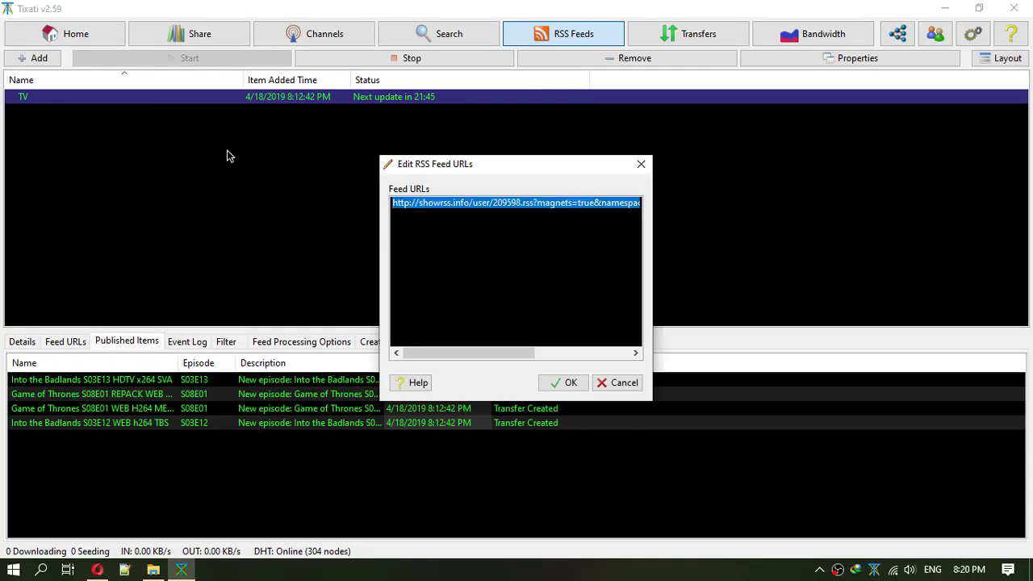
key("ctrl+v")
left_click(567, 384)
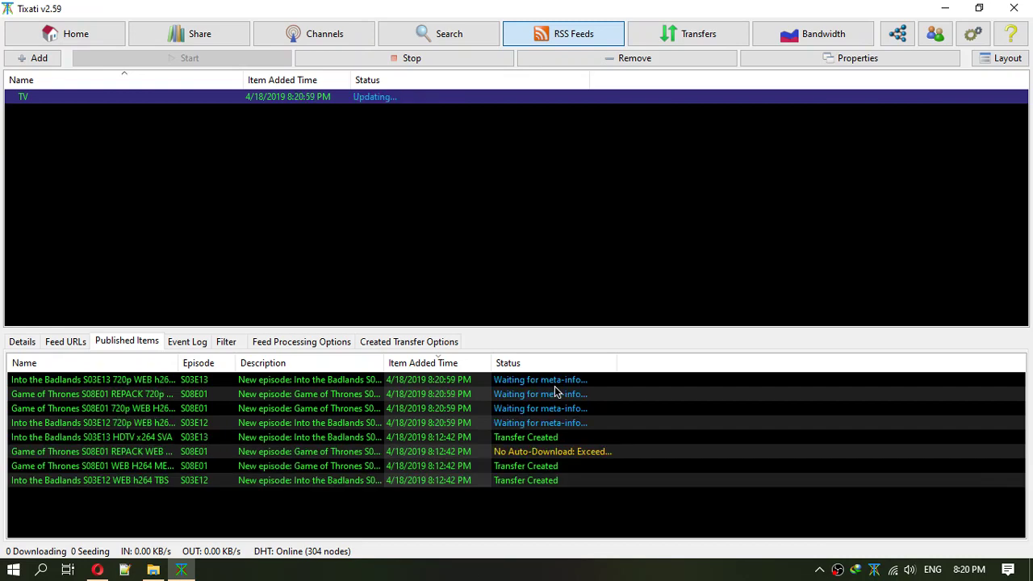